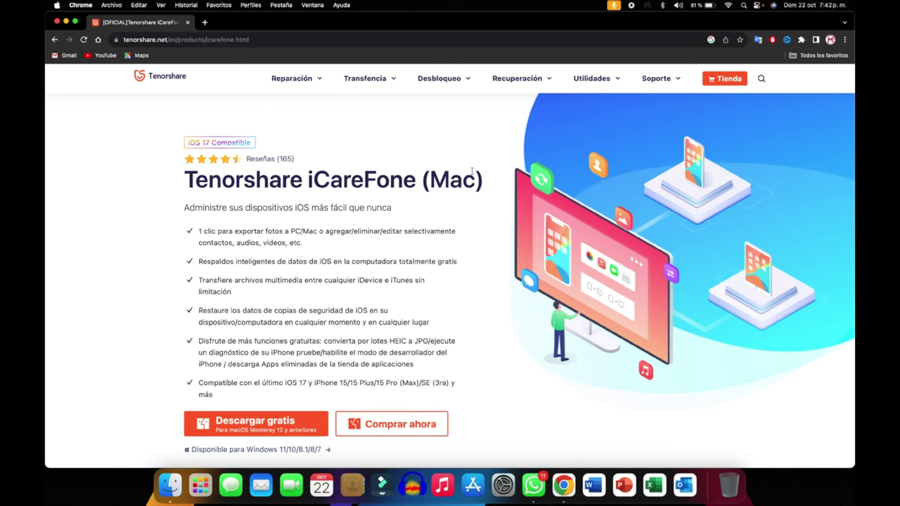
Step: Download the free Mac version of Tenorshare iCareFone and open the downloaded icarefone-mac.dmg
scroll(463, 194, down, 2)
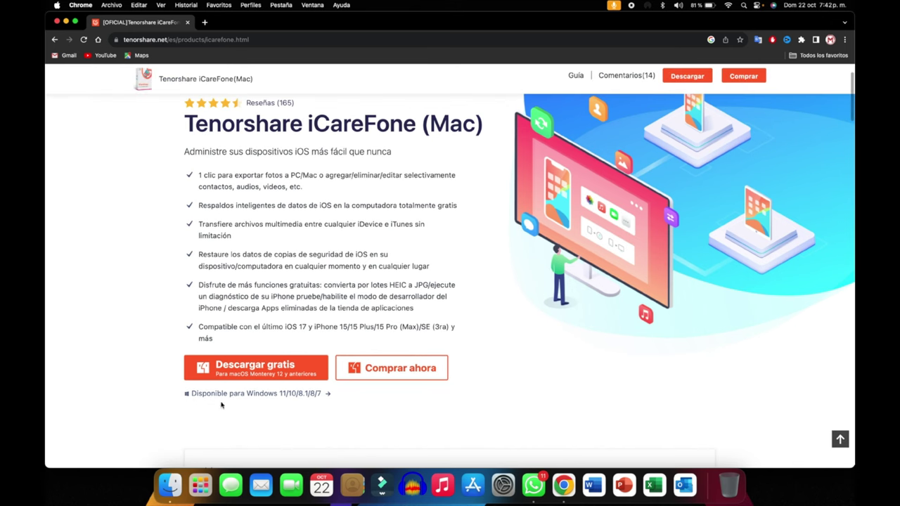
scroll(314, 370, down, 7)
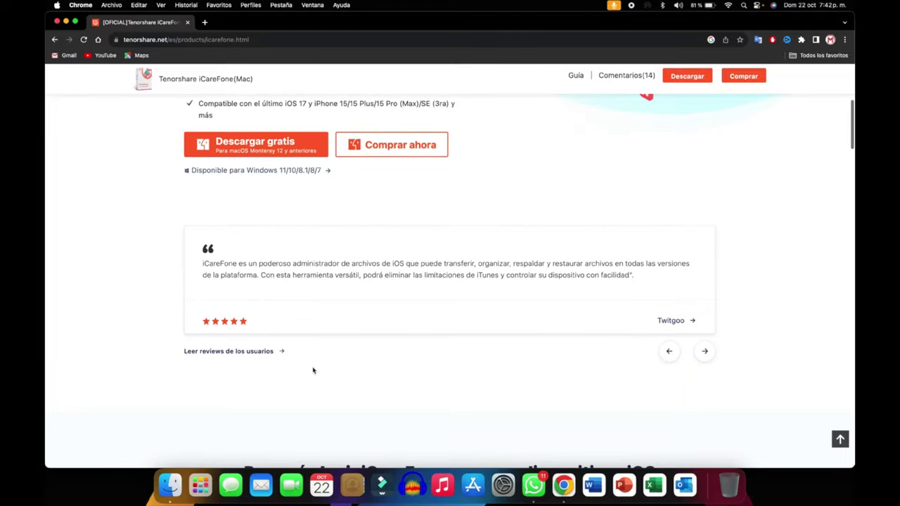
scroll(314, 371, up, 1)
click(274, 182)
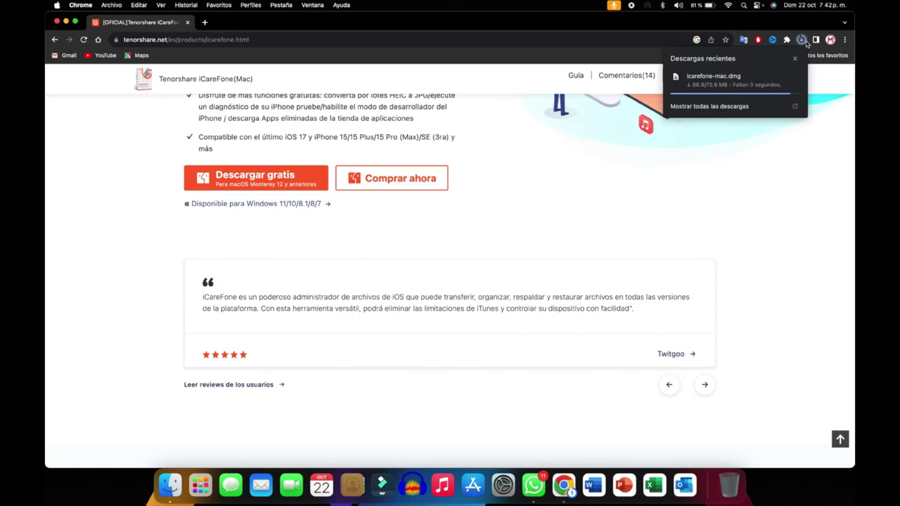
mouse_move(734, 88)
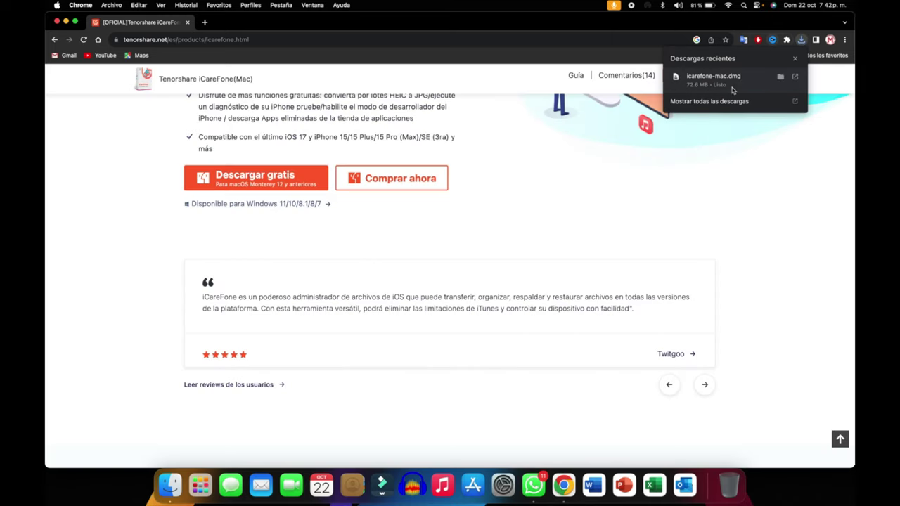
click(747, 85)
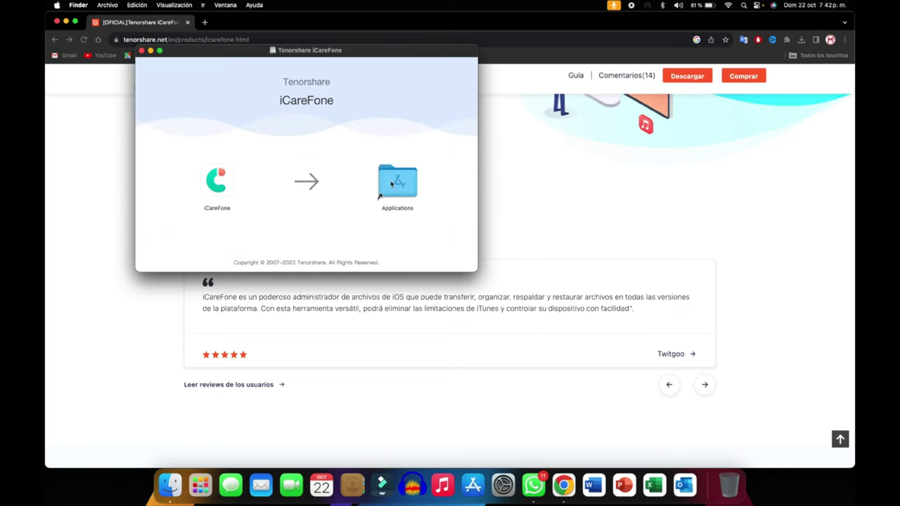
Step: Install iCareFone by copying it into the Applications folder, and clear the installer and browser windows off the desktop
click(213, 182)
drag(378, 193, 408, 181)
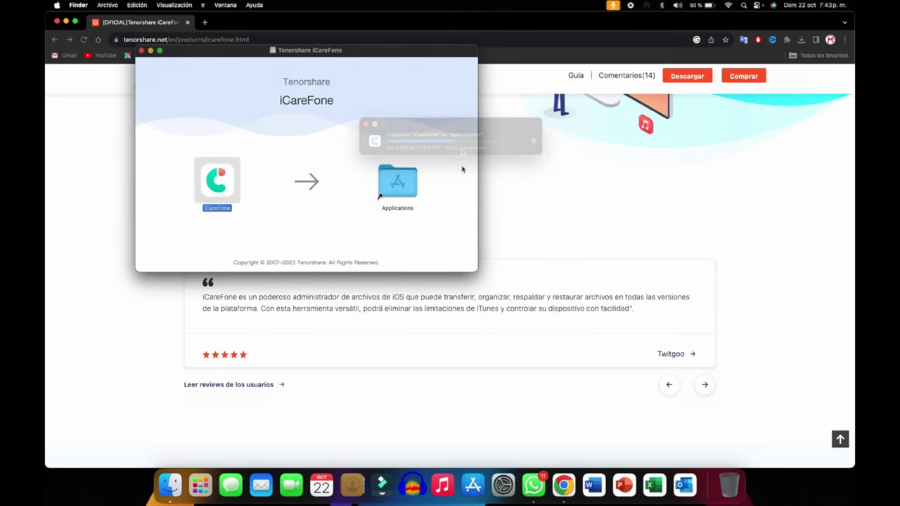
click(141, 50)
click(66, 22)
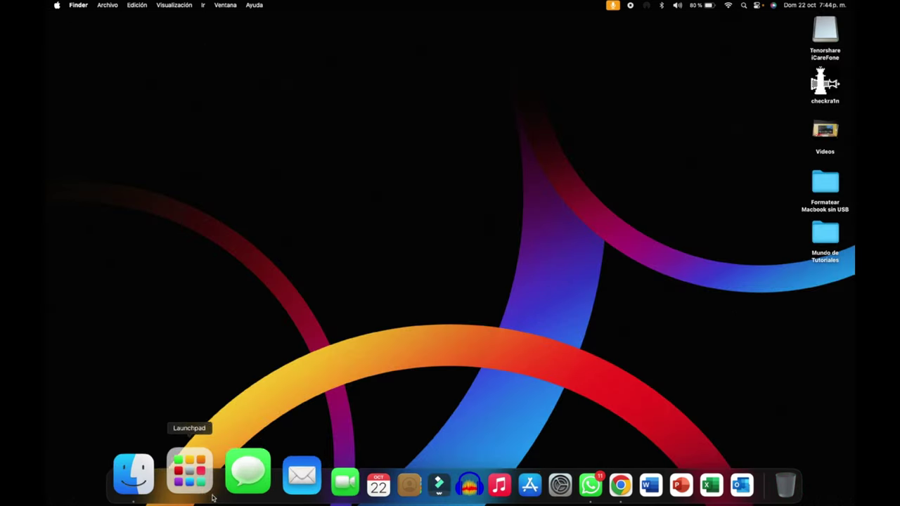
Step: Launch iCareFone from Launchpad and confirm opening the app downloaded from the internet
click(210, 468)
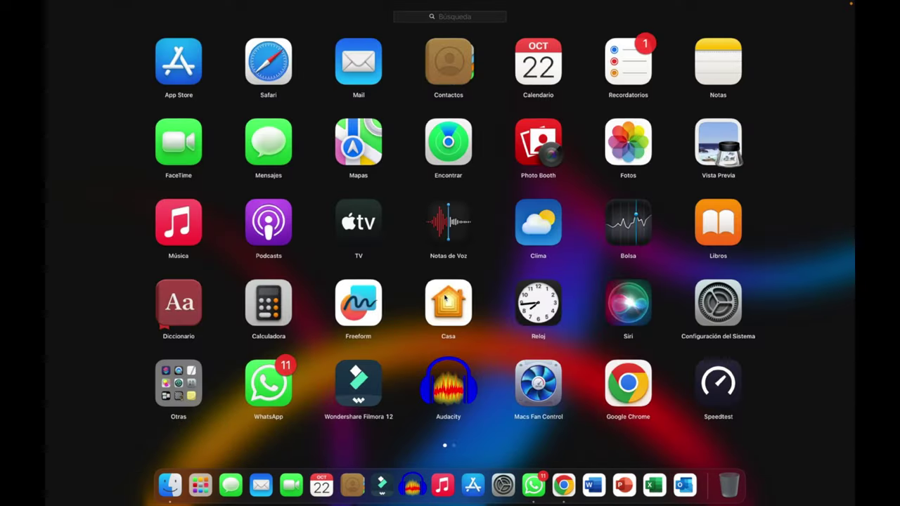
scroll(446, 300, right, 5)
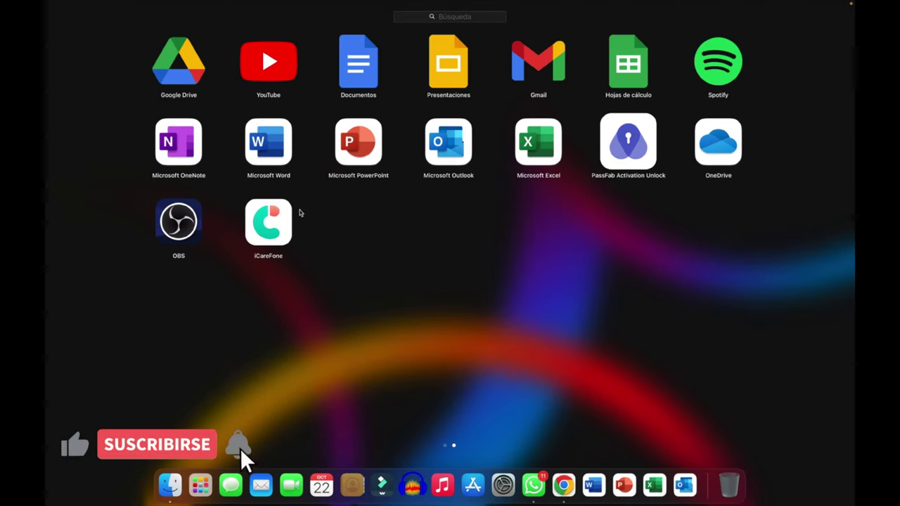
click(276, 233)
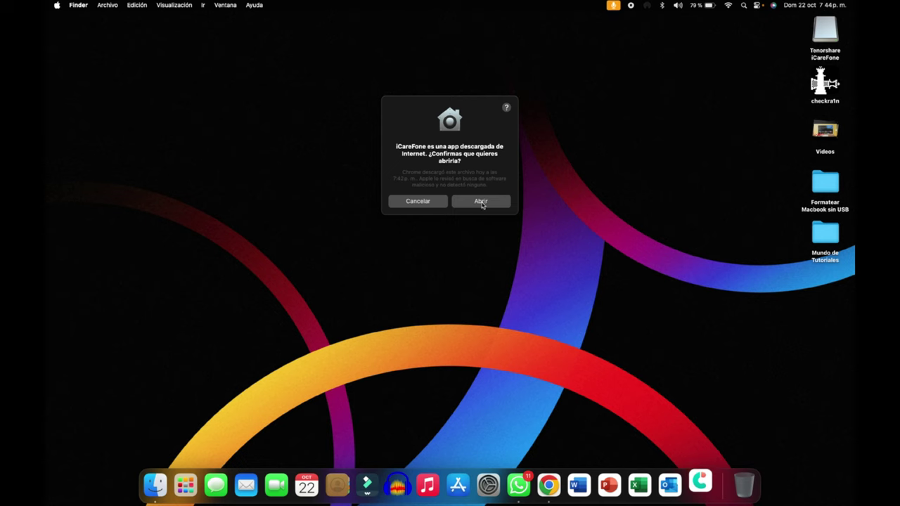
click(489, 204)
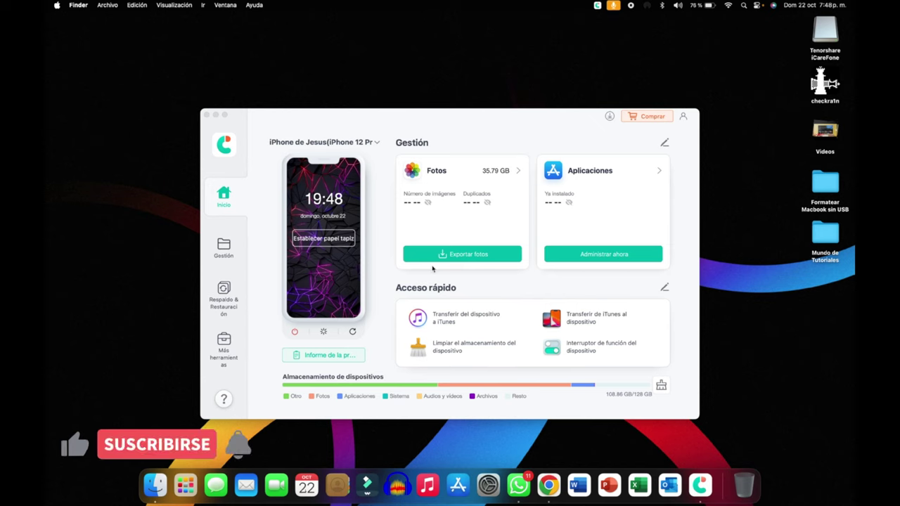
Step: Go to the Gestión section of the connected iPhone and display its photo gallery
click(227, 246)
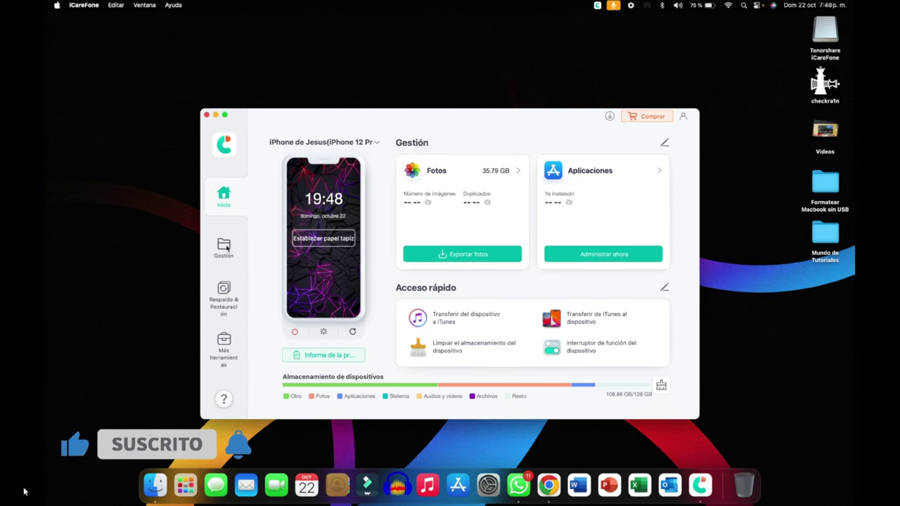
click(227, 246)
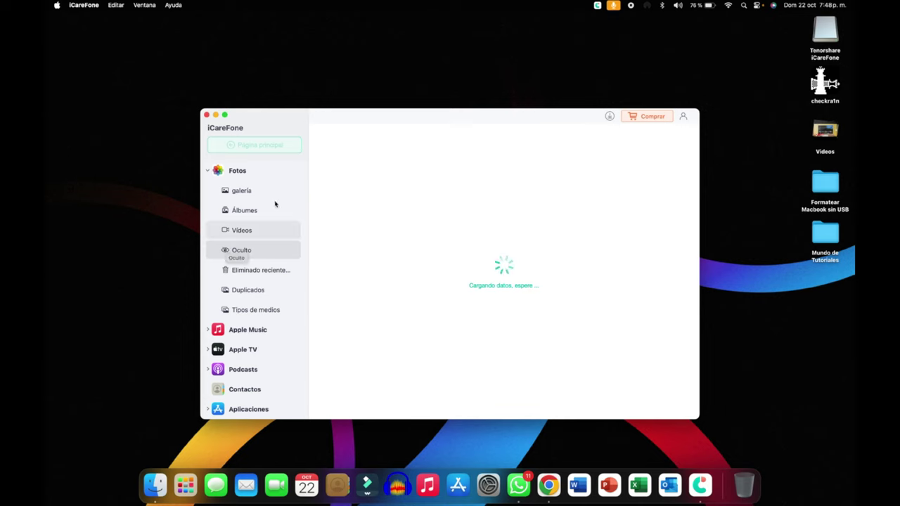
scroll(246, 356, down, 2)
scroll(247, 357, down, 4)
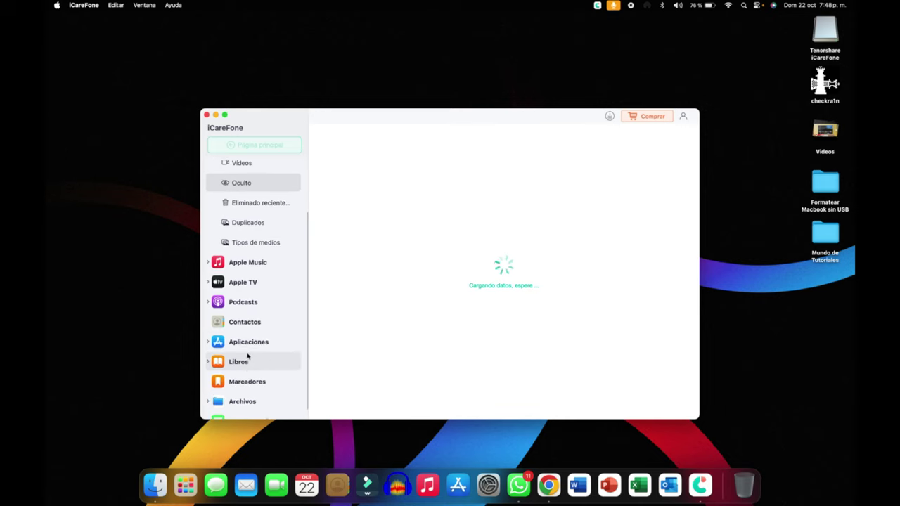
scroll(248, 357, up, 6)
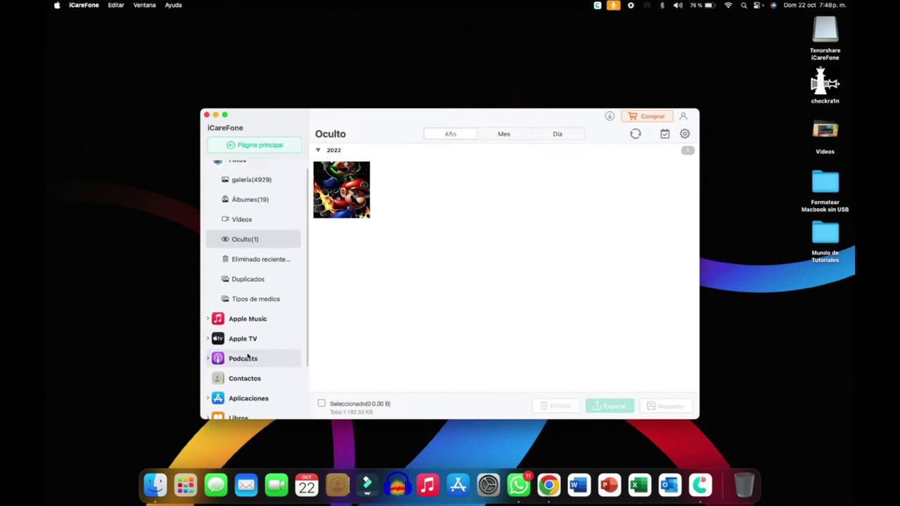
click(262, 193)
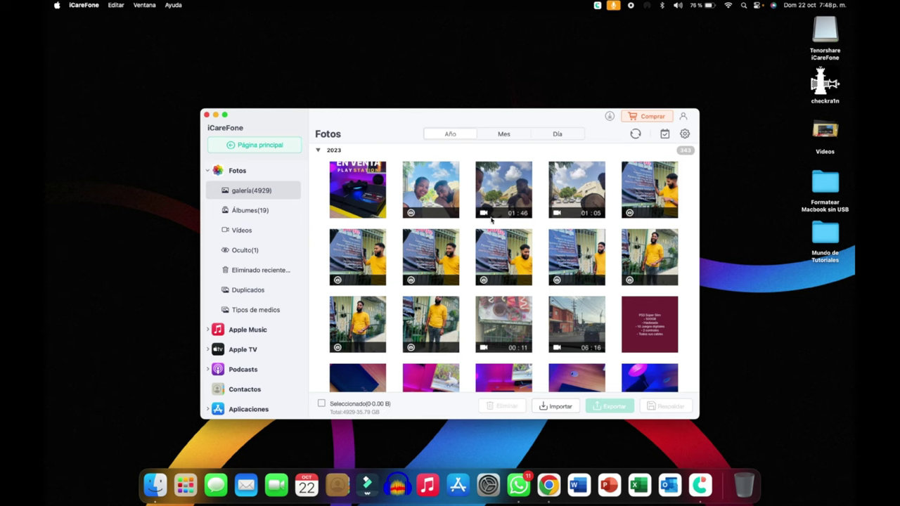
Step: Select five 2023 photos without videos: the PlayStation ad, the couple's selfie and the first three of the man beside the banner
click(379, 188)
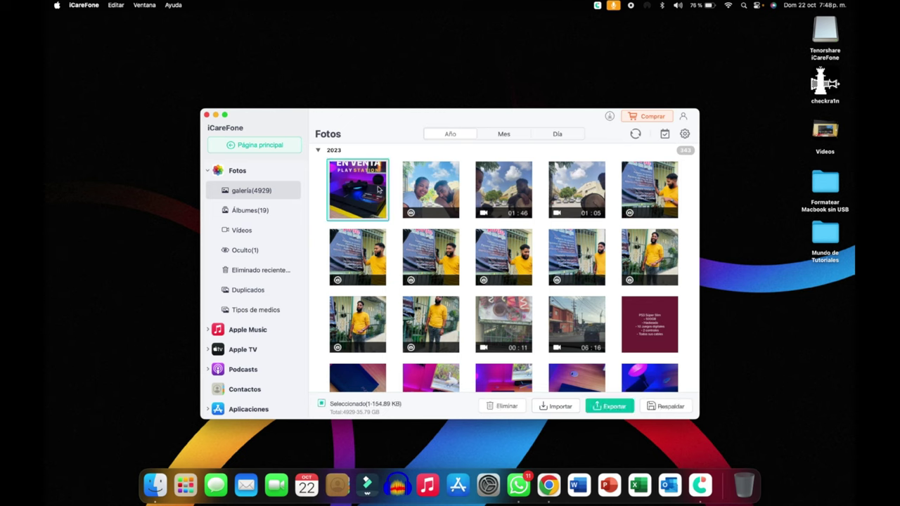
click(424, 192)
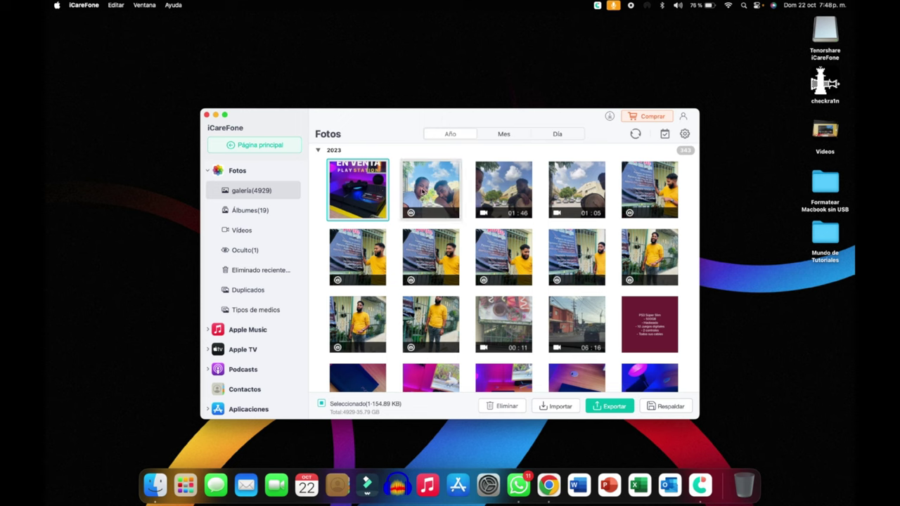
click(482, 186)
click(483, 186)
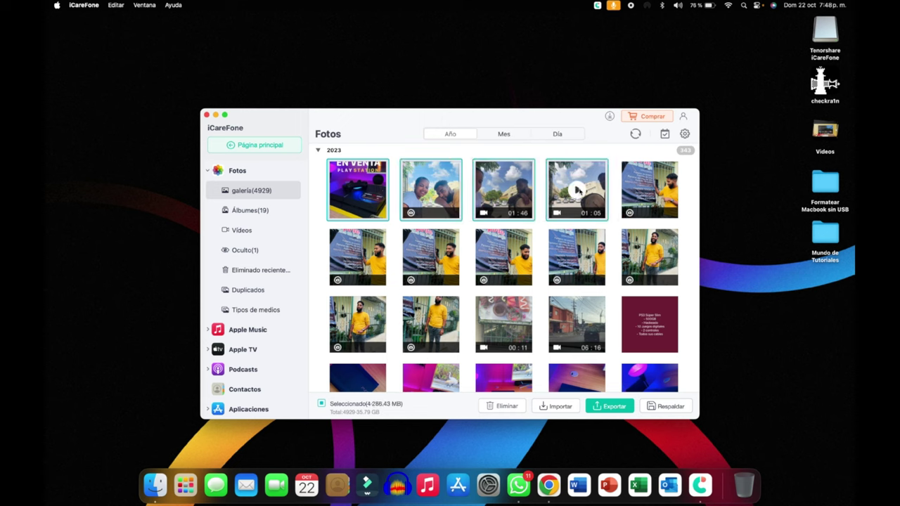
click(651, 187)
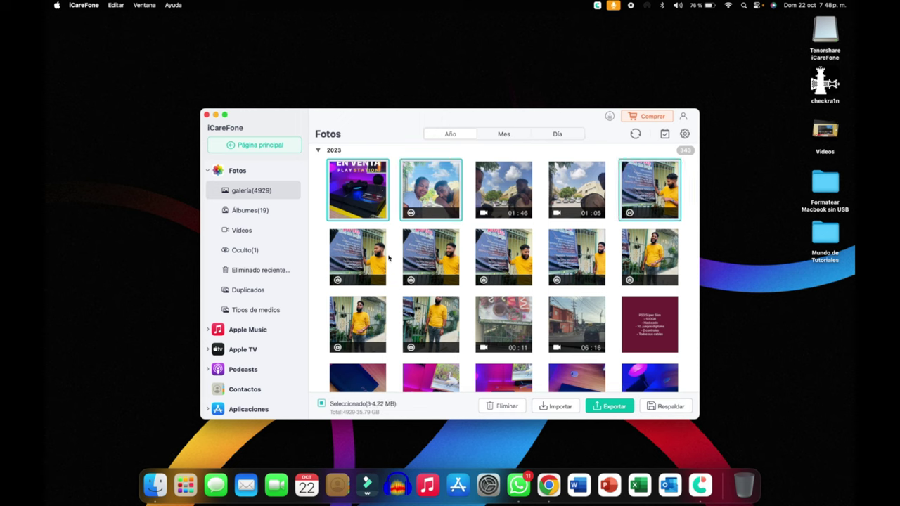
click(382, 258)
click(432, 256)
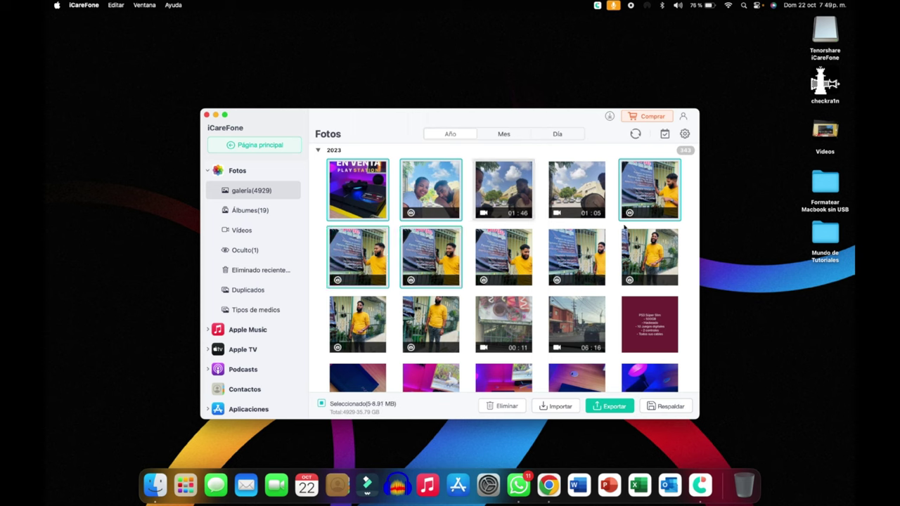
Step: Start exporting the selected photos and set the image export format to No convertir
click(614, 407)
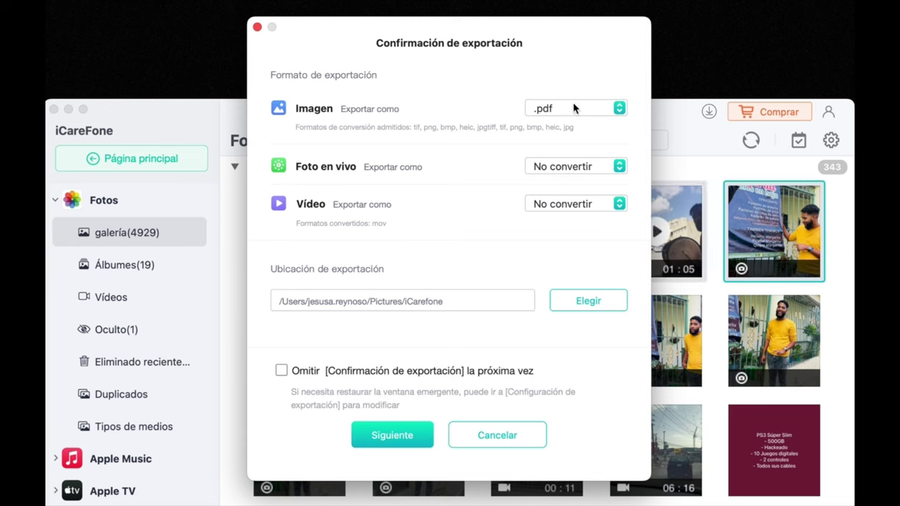
click(618, 107)
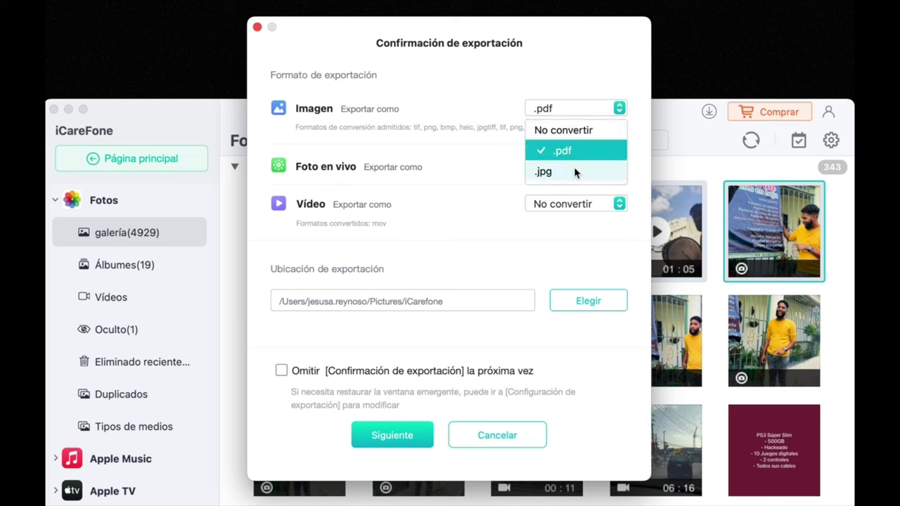
click(566, 133)
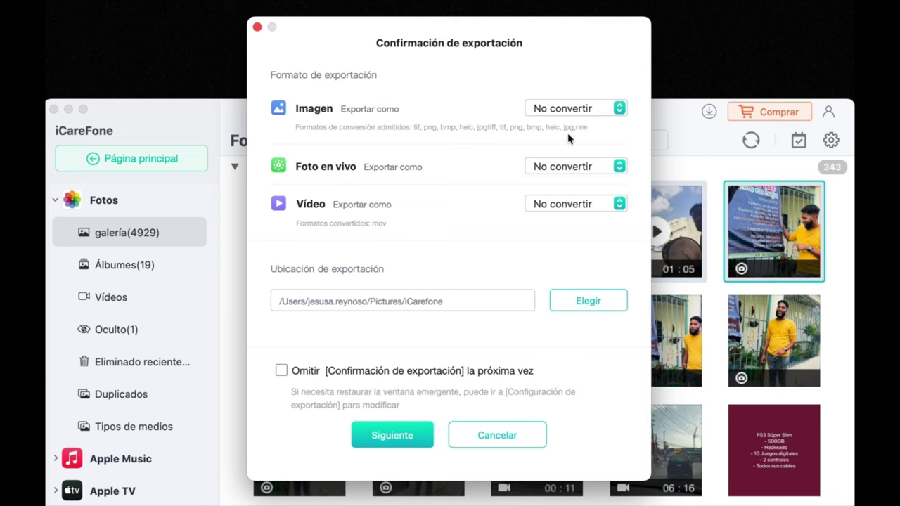
Step: Try .jpg as the image export format, restore No convertir, and check the format options for live photos
click(619, 109)
click(572, 174)
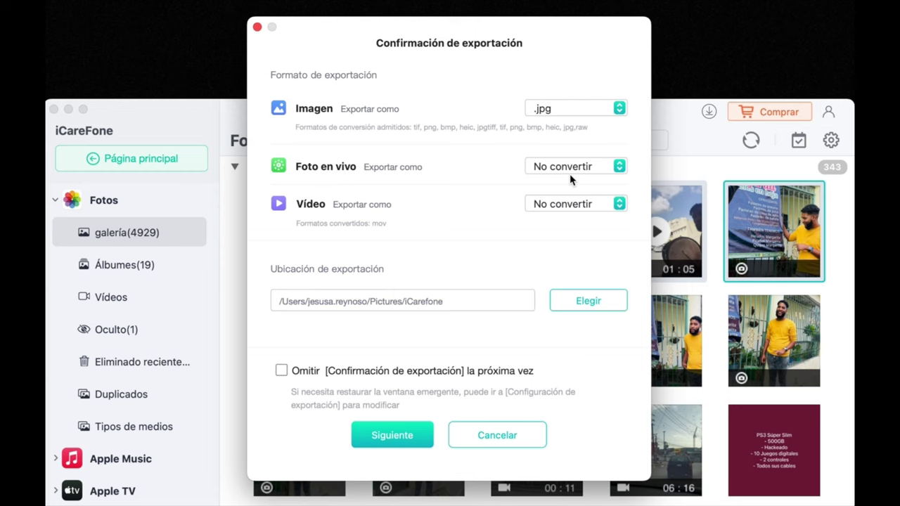
click(597, 108)
click(594, 135)
click(619, 167)
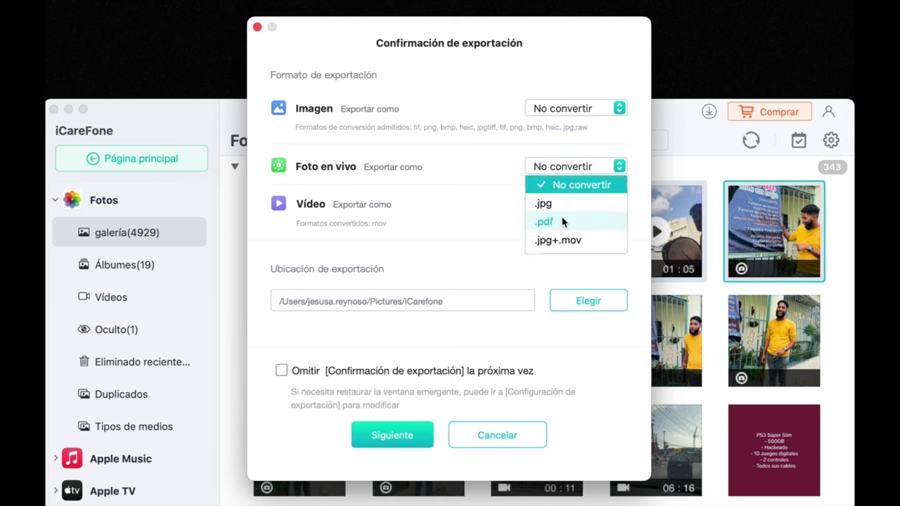
click(619, 167)
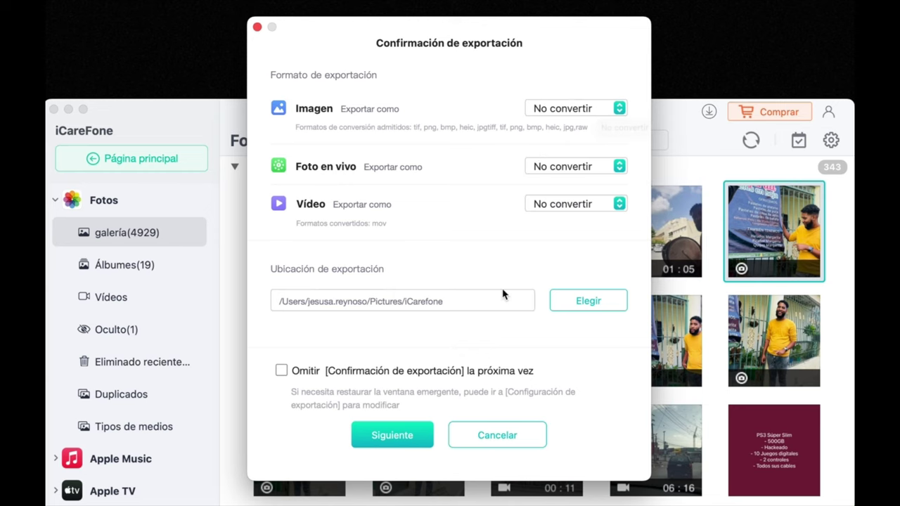
Step: Set the export location to the Escritorio folder
click(593, 301)
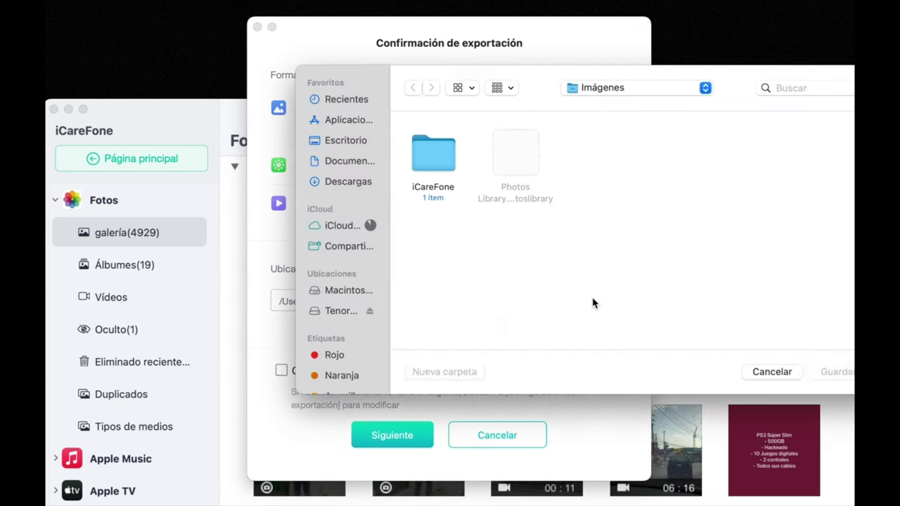
click(349, 139)
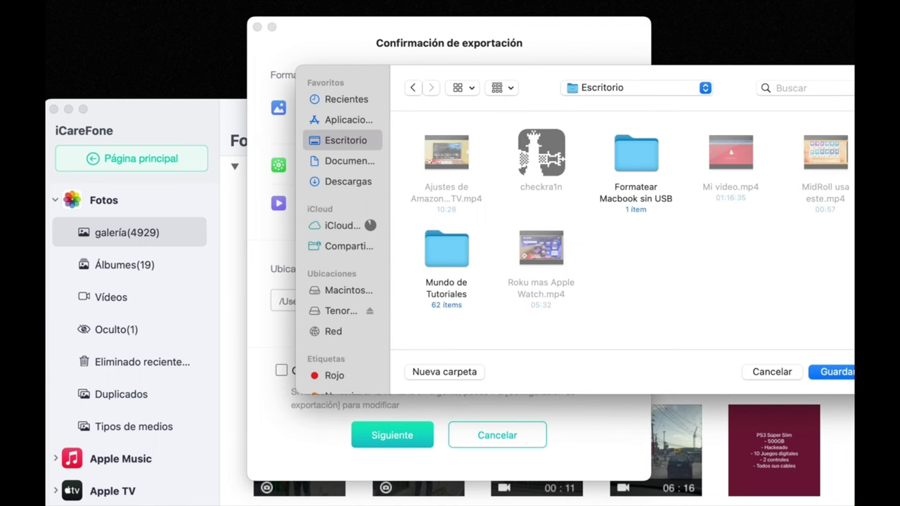
click(852, 377)
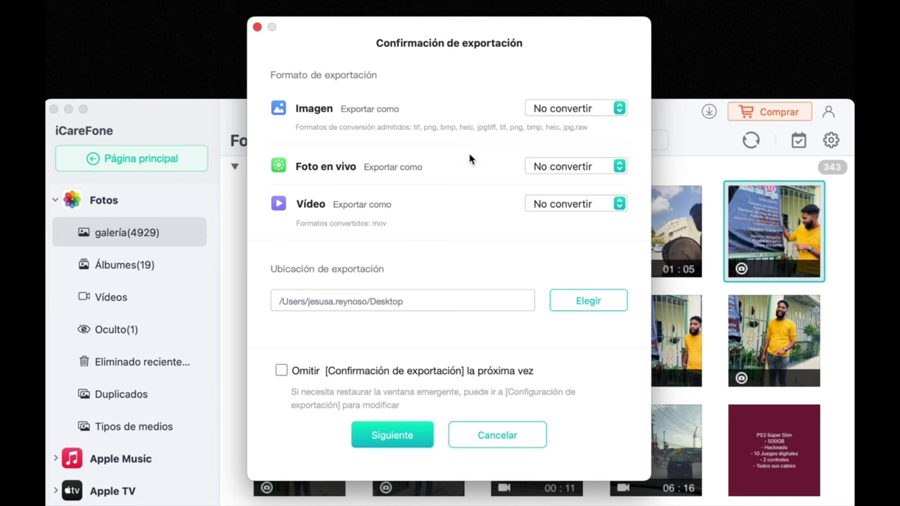
Step: Choose to skip the export confirmation next time, then export the five photos and dismiss the completion message
click(285, 375)
click(392, 436)
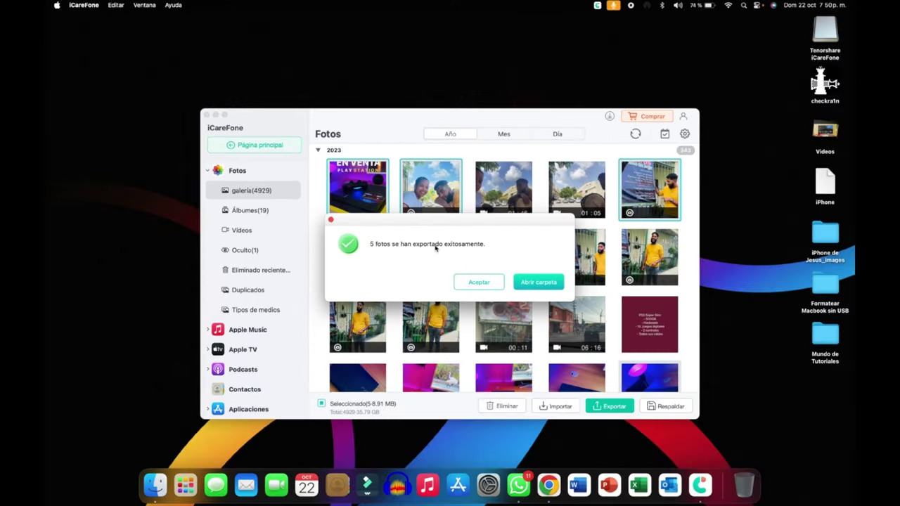
click(480, 282)
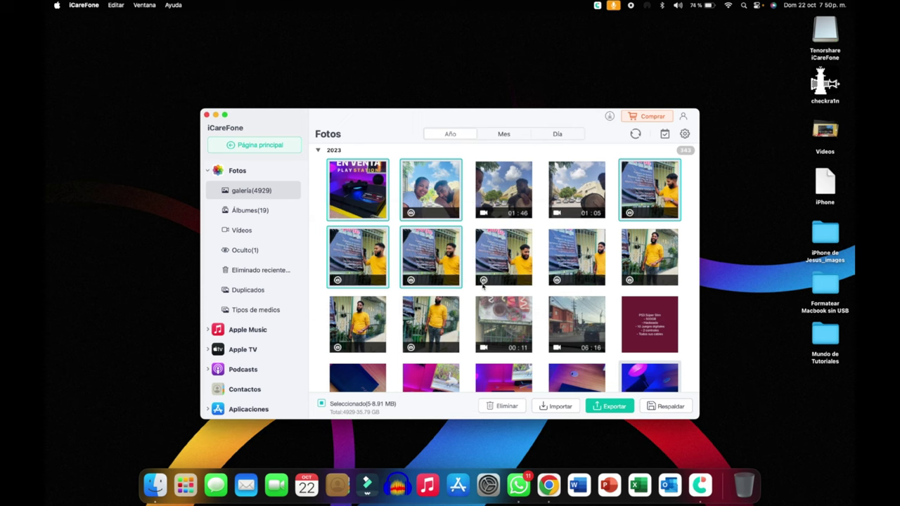
Step: Open the exported images folder on the desktop and view FullSizeRender.heic
click(830, 245)
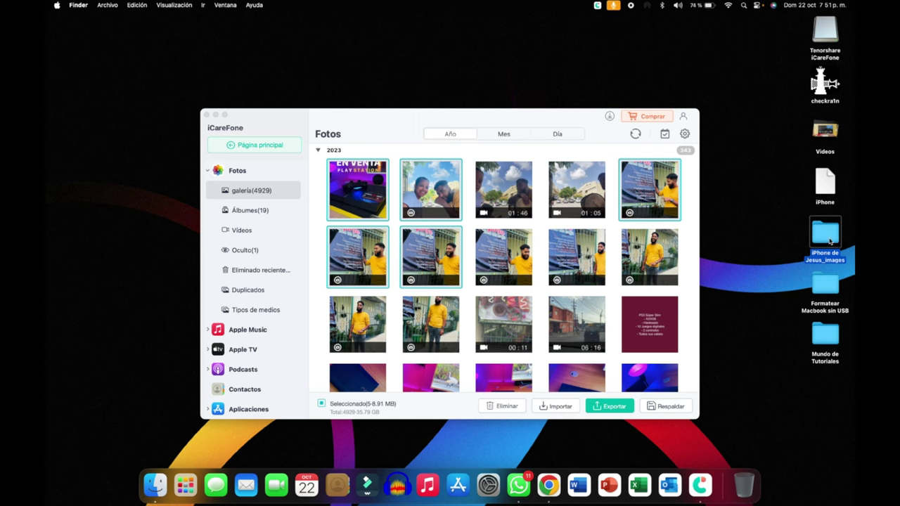
double_click(830, 241)
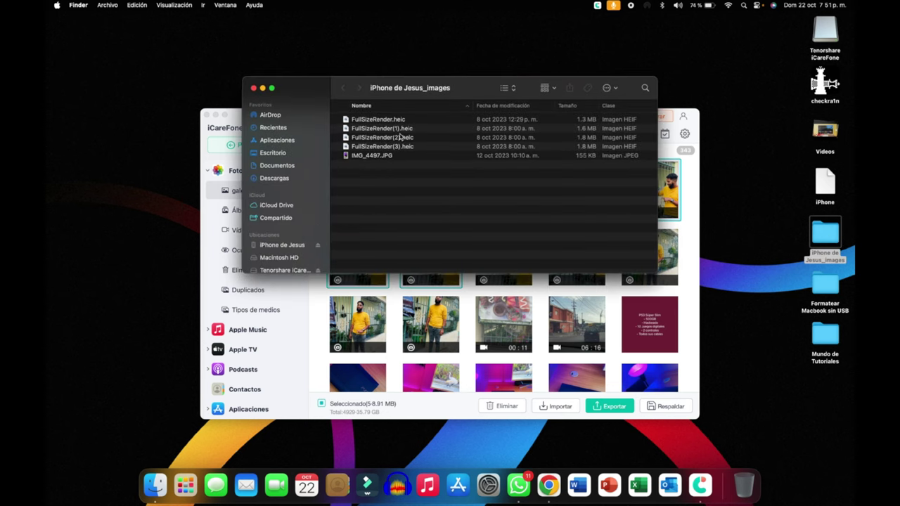
double_click(373, 121)
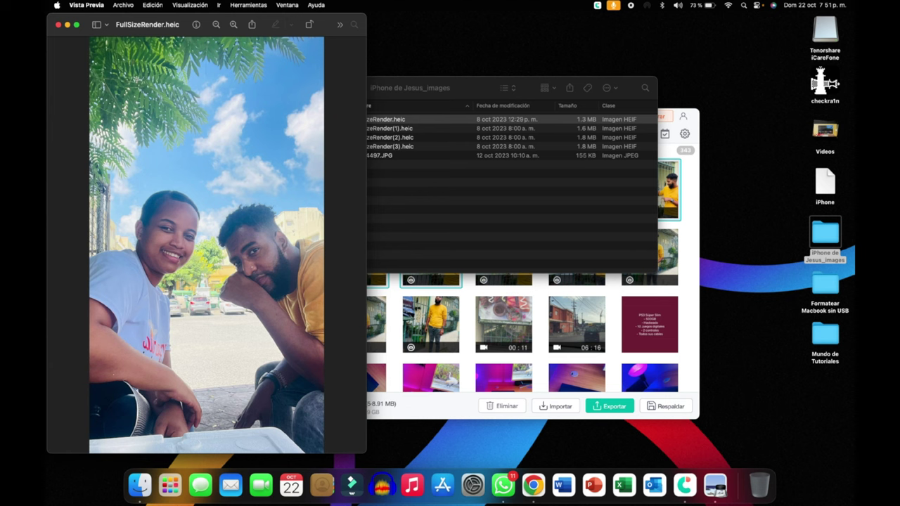
Step: Close the photo preview and the exported images folder, then return to the main page and open the Gestión section
key(super+w)
click(251, 89)
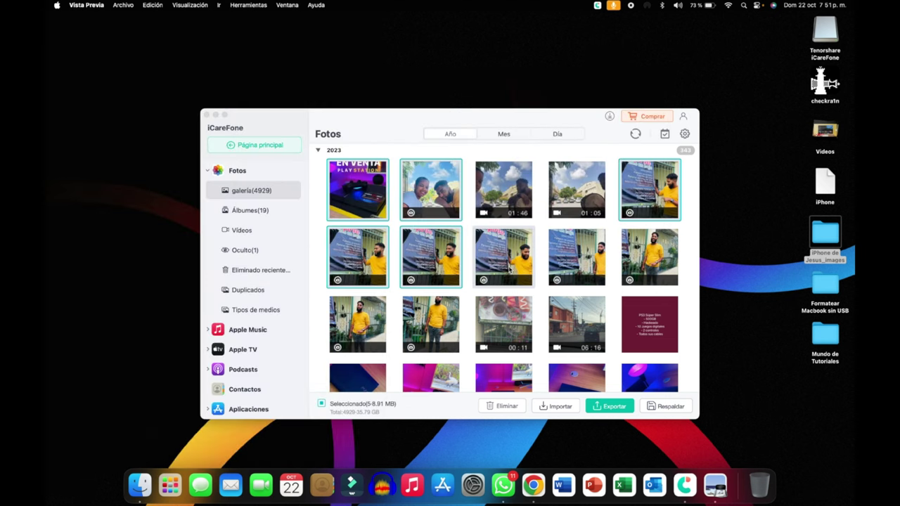
scroll(510, 268, down, 3)
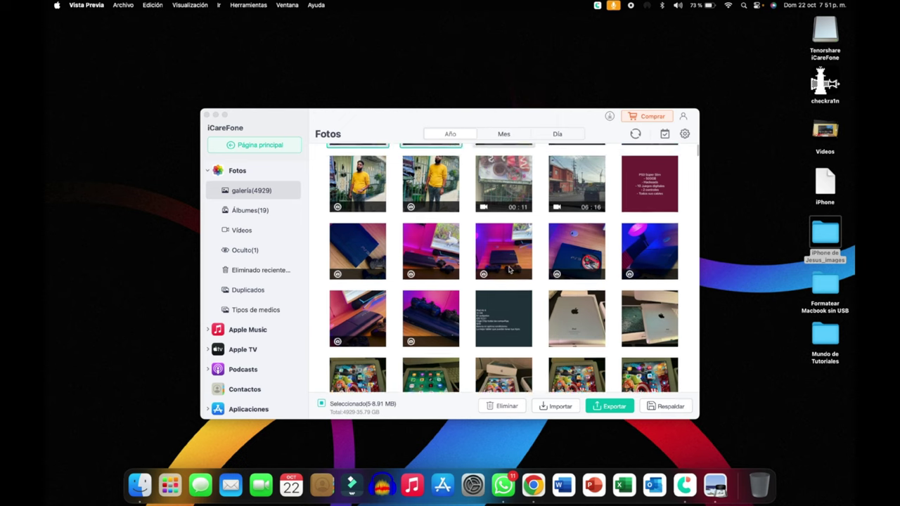
scroll(510, 268, up, 4)
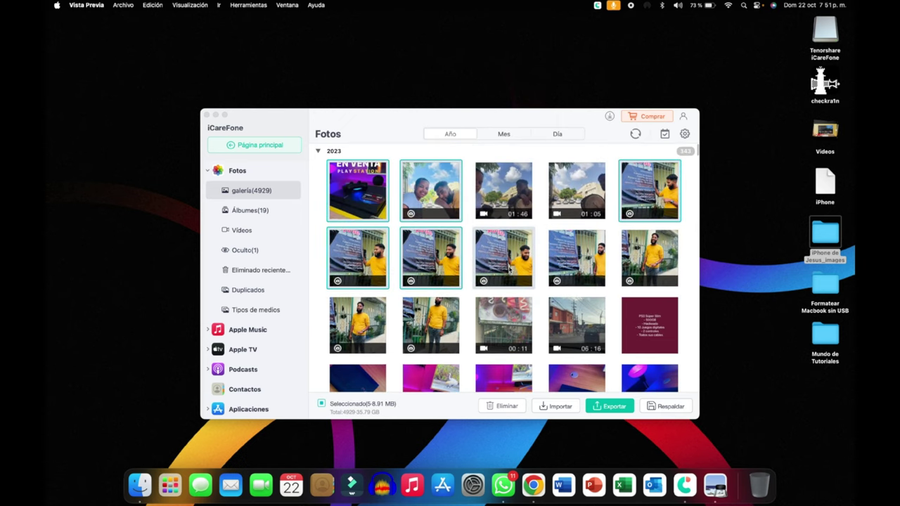
click(268, 146)
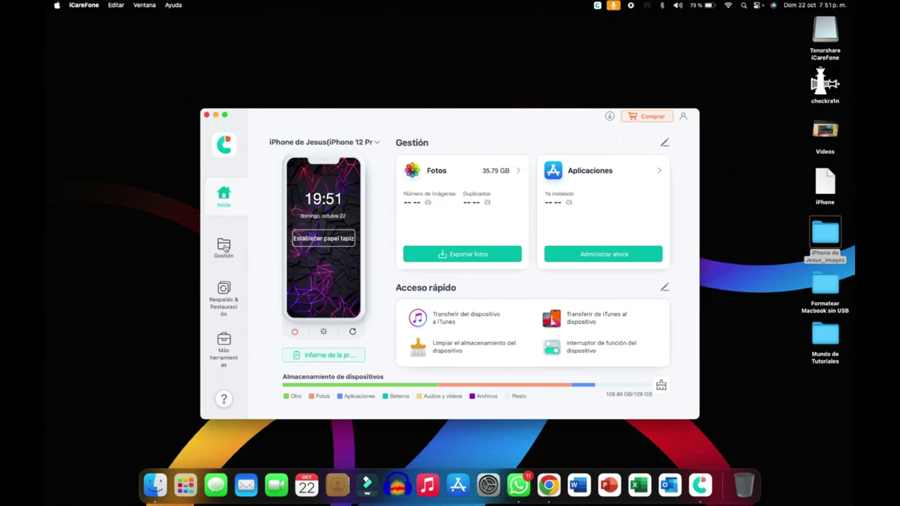
click(225, 250)
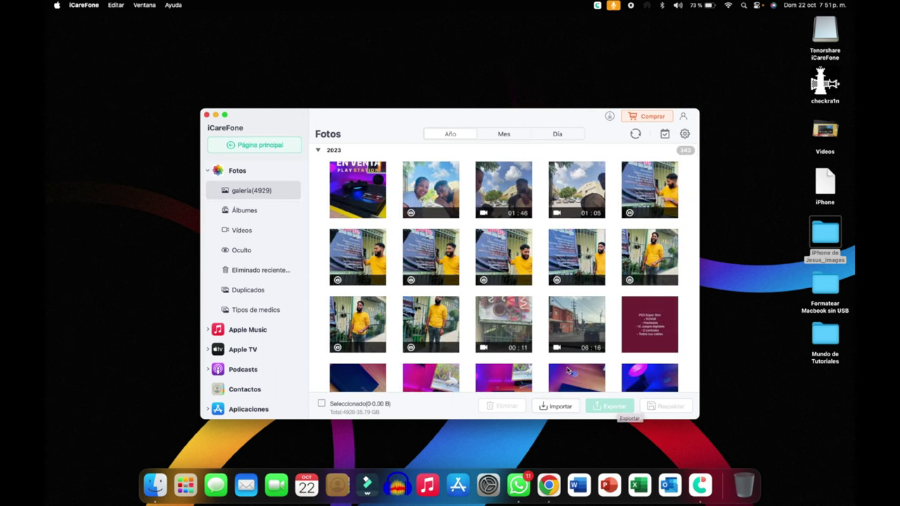
Step: Import the 174794-disneys and 174520-circulo-diseno JPG files from Descargas into the iPhone gallery and dismiss the completion message
click(555, 408)
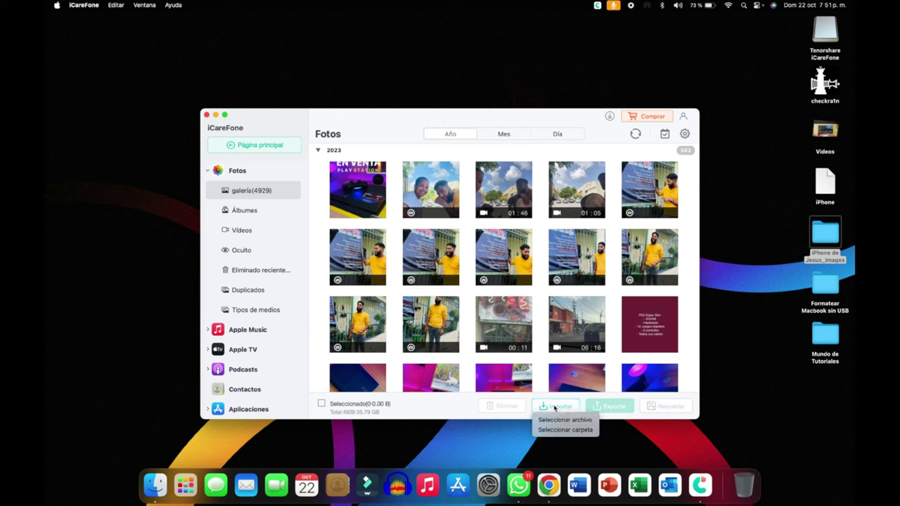
click(571, 420)
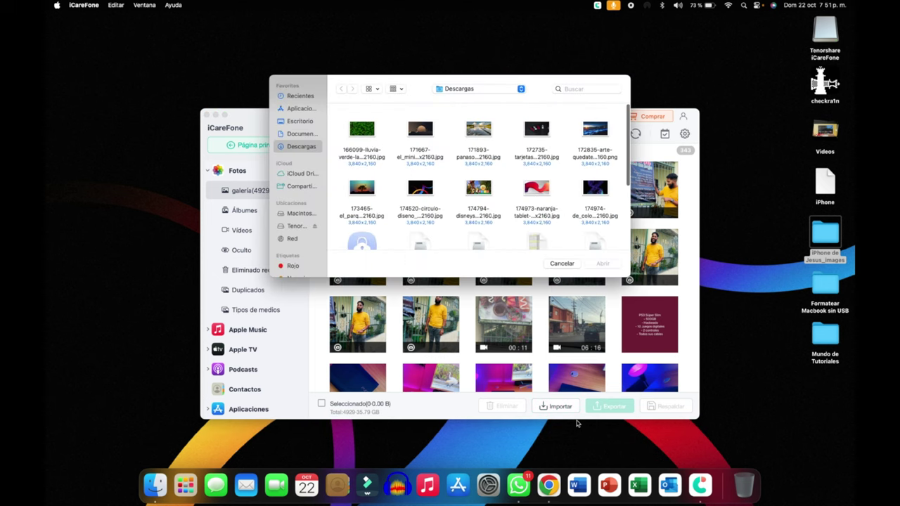
scroll(474, 137, down, 3)
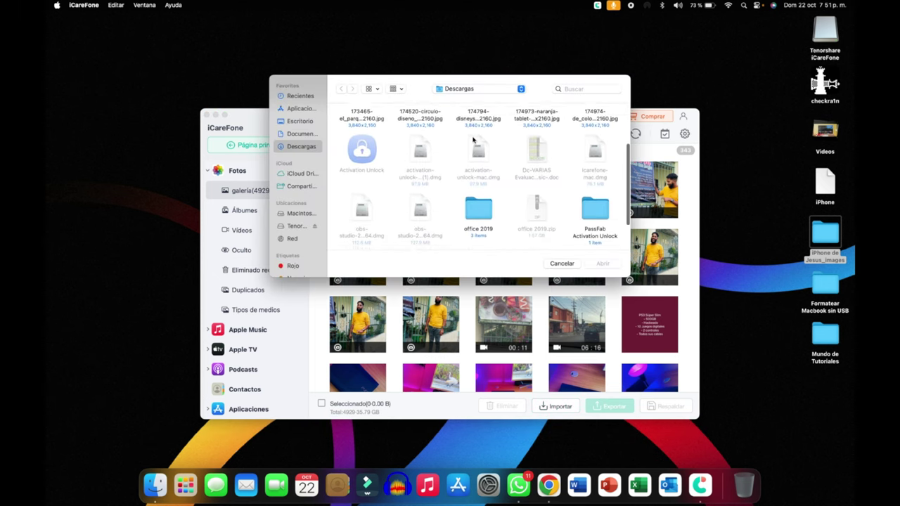
scroll(475, 140, down, 2)
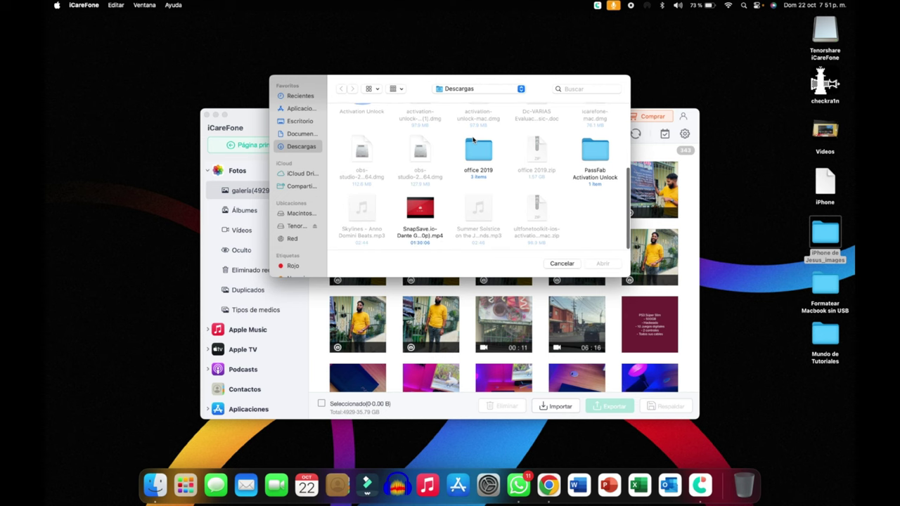
scroll(411, 127, up, 3)
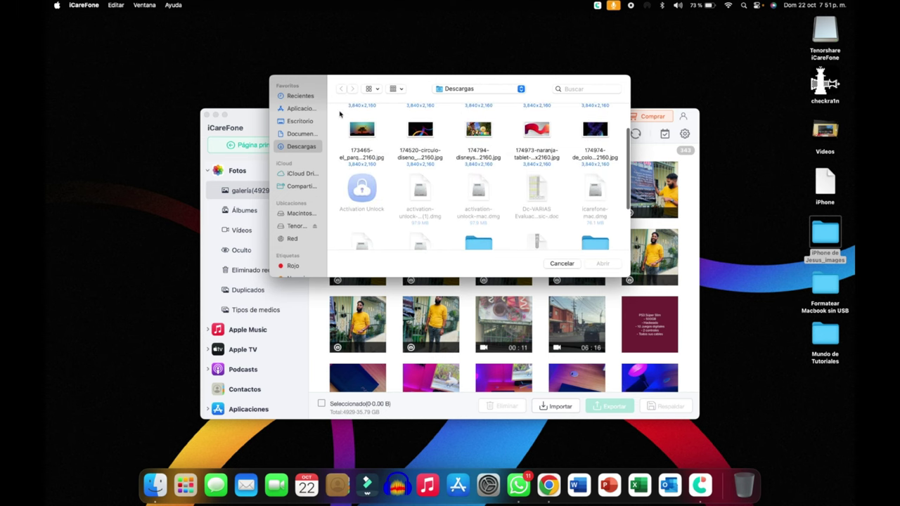
scroll(331, 123, up, 2)
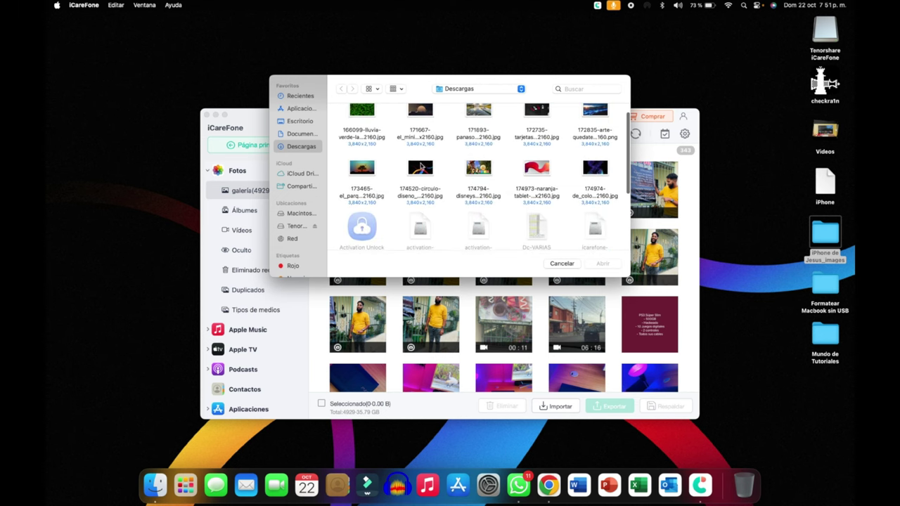
scroll(421, 167, up, 1)
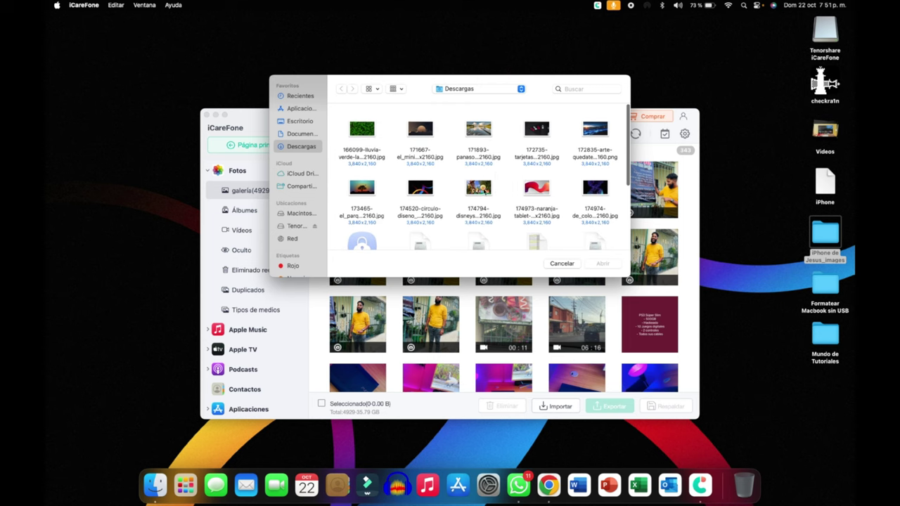
click(478, 187)
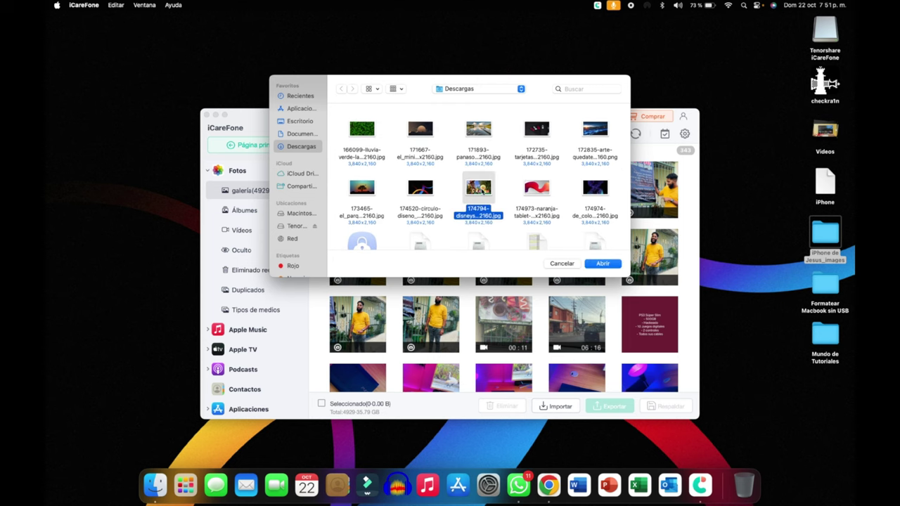
super+click(429, 194)
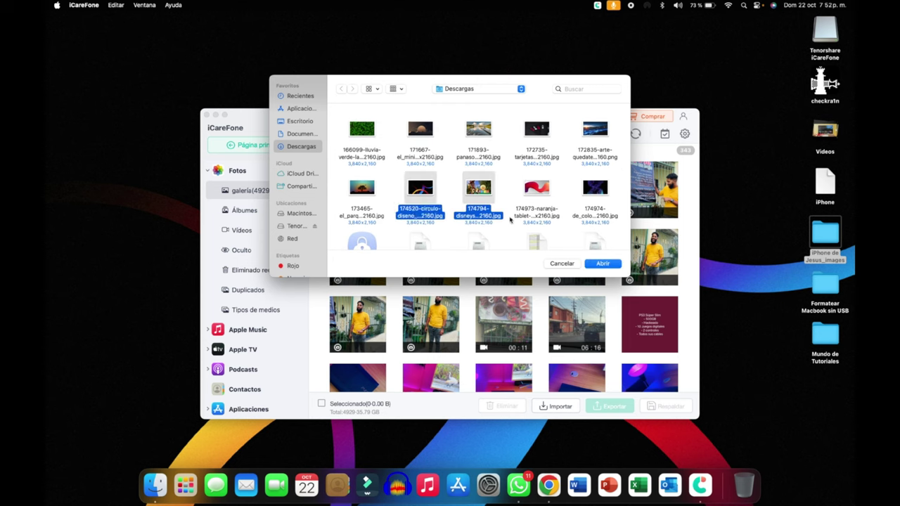
click(602, 264)
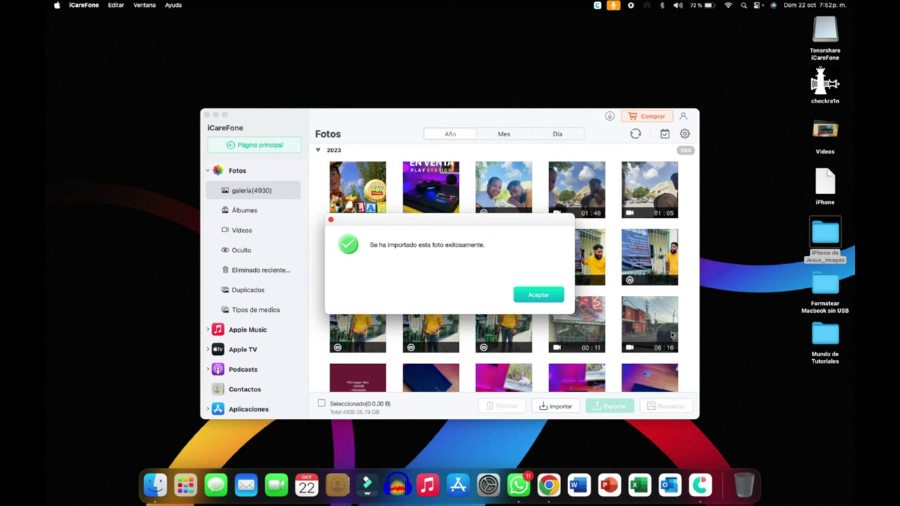
click(538, 295)
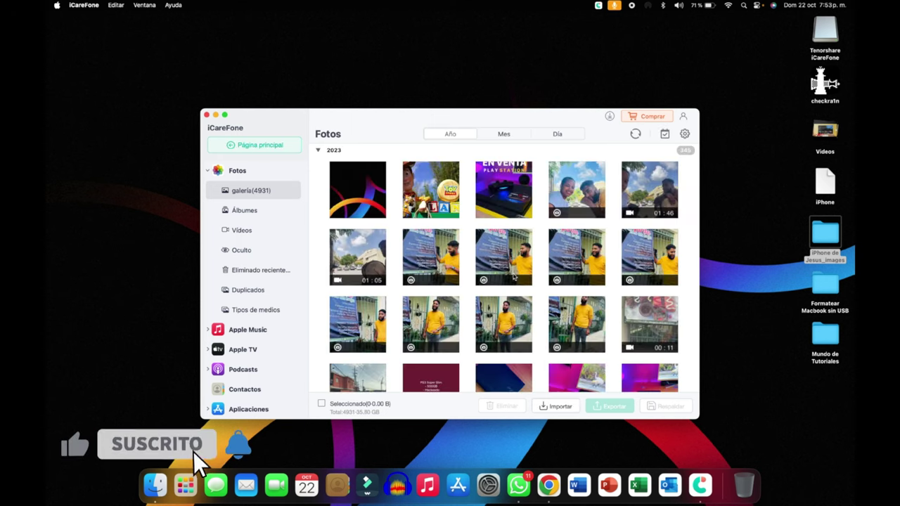
Step: Examine the other content categories and the iPhone's user folders under Archivos, then return to the photo gallery
click(419, 214)
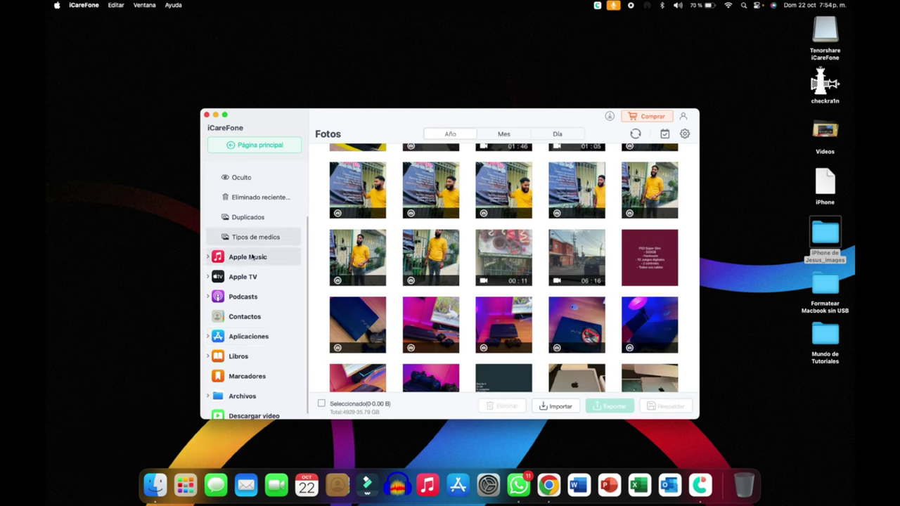
scroll(252, 296, down, 1)
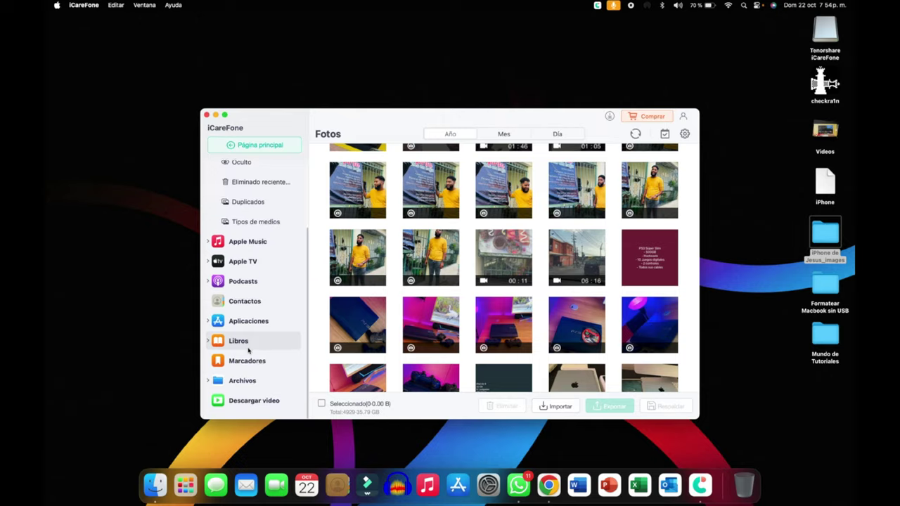
click(242, 382)
scroll(438, 293, up, 1)
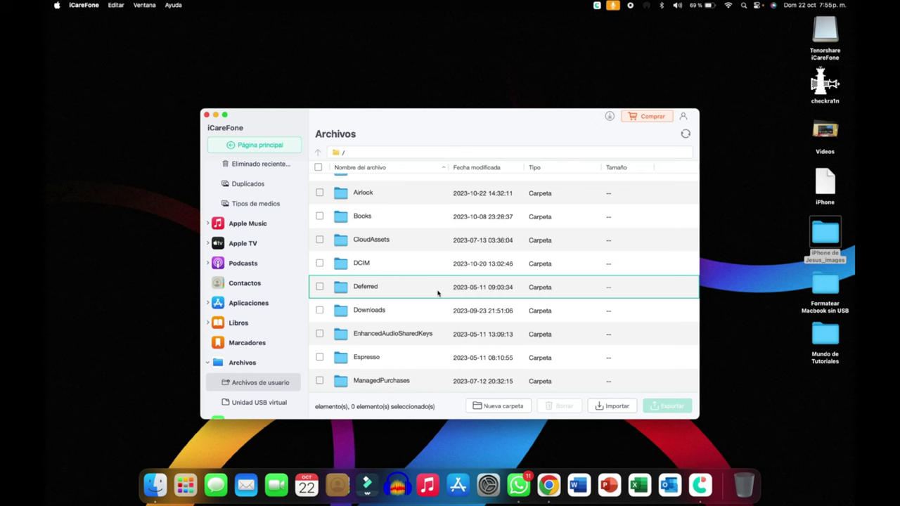
scroll(438, 293, up, 2)
scroll(302, 197, up, 5)
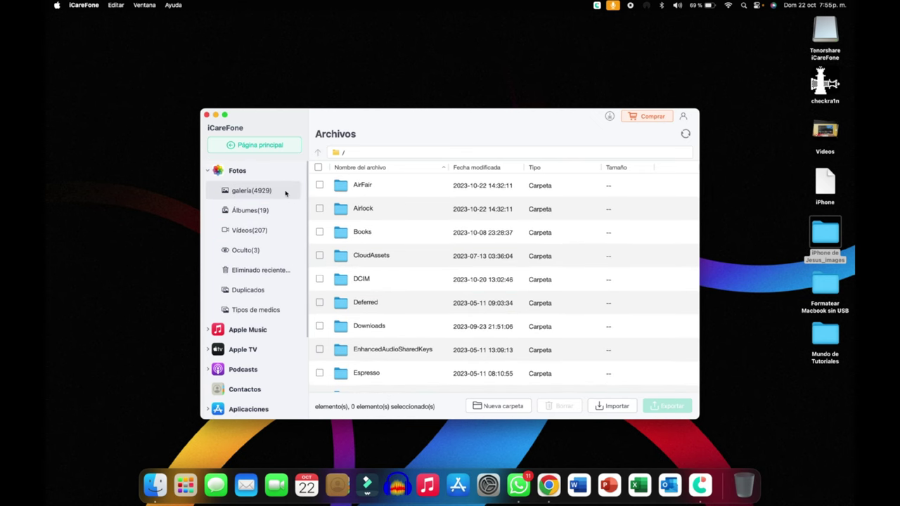
click(274, 190)
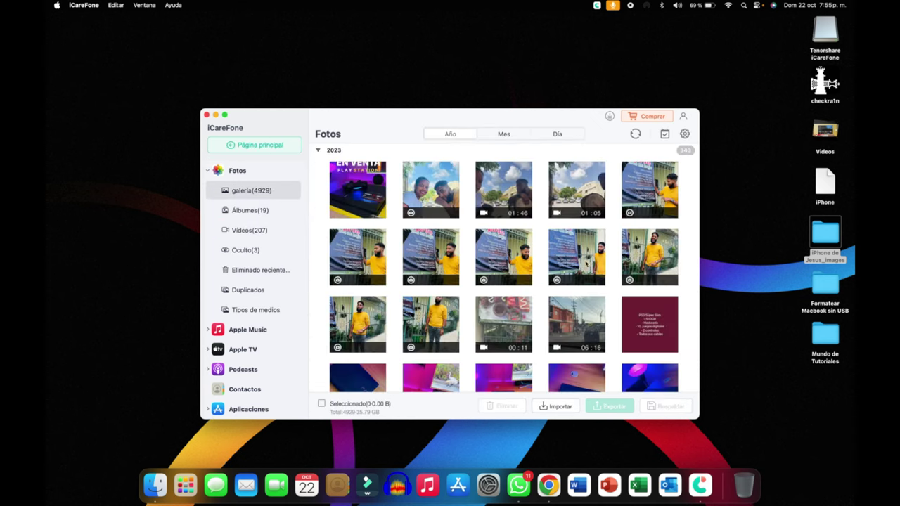